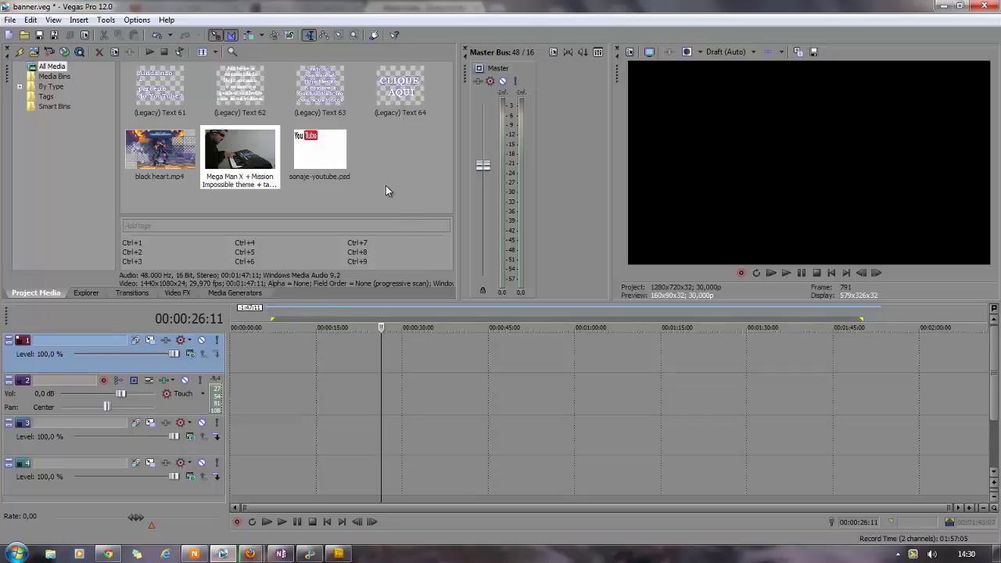
# Import the Mega Man X + Mission Impossible theme video from the sonaje folder into the project media.
pyautogui.click(10, 19)
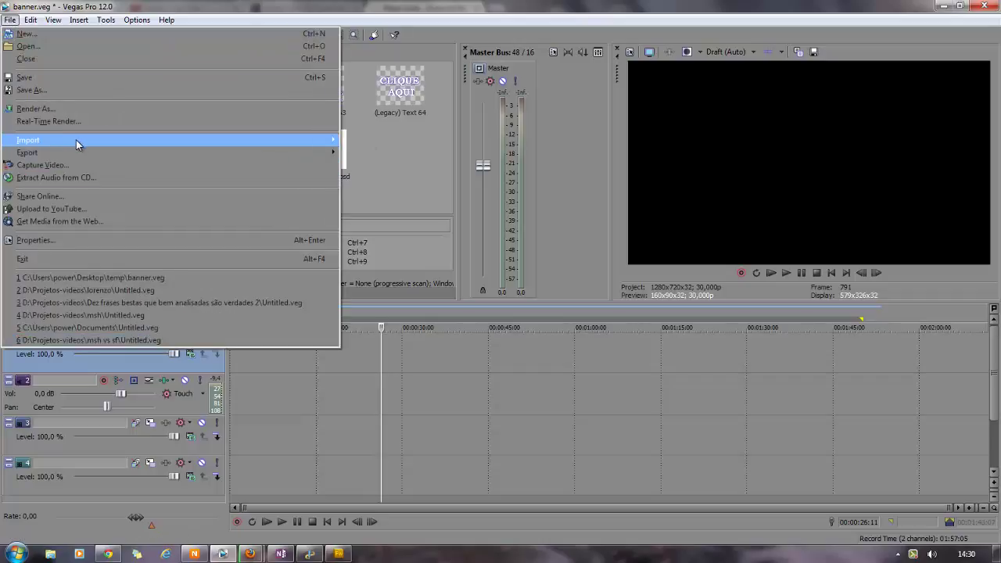
pyautogui.moveTo(54, 141)
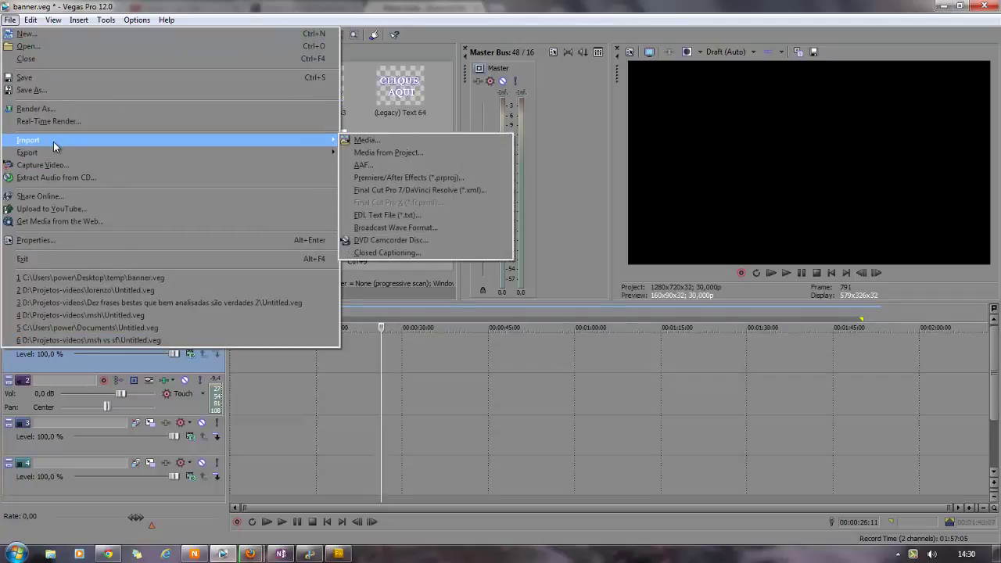
pyautogui.click(404, 145)
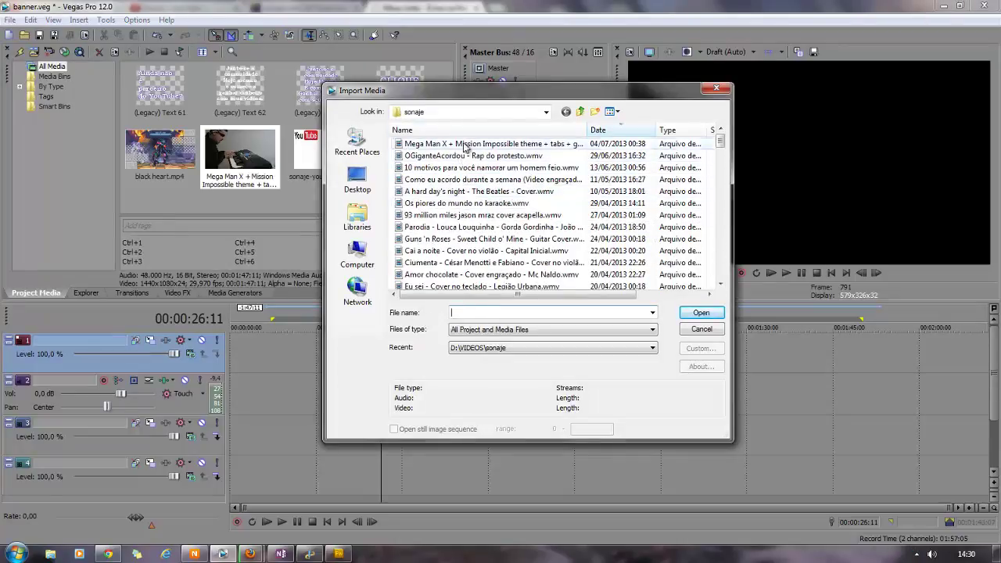
pyautogui.click(402, 144)
pyautogui.click(438, 156)
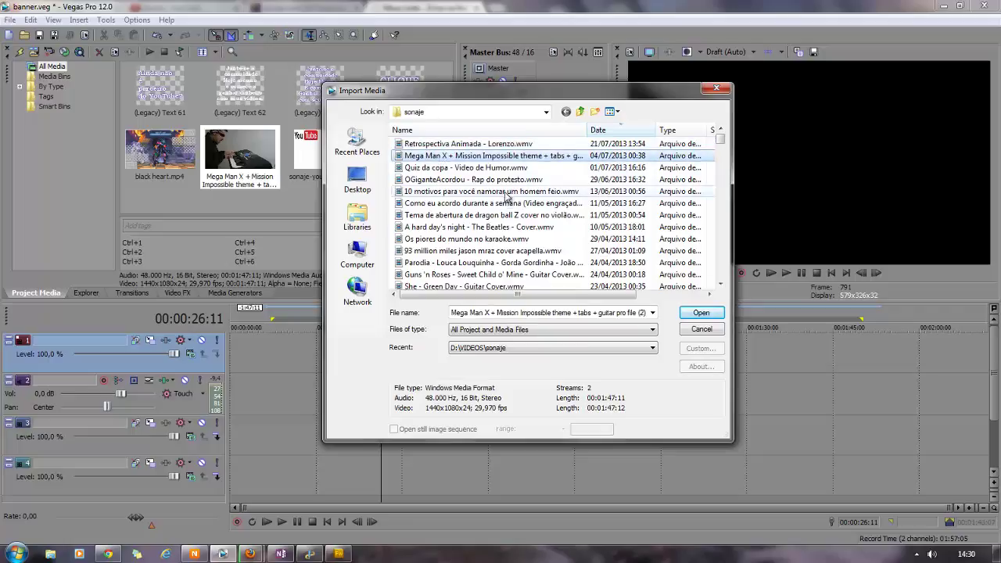
pyautogui.click(710, 314)
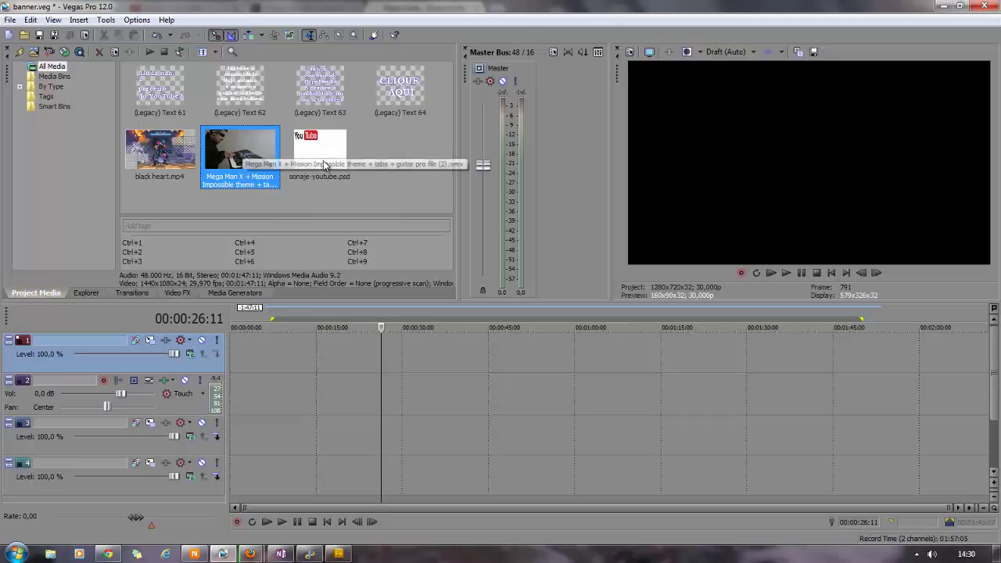
# Place the Mega Man X video on the first track, keeping the current project video settings, and preview it from 00:00:13:02.
pyautogui.moveTo(232, 152); pyautogui.dragTo(306, 361)
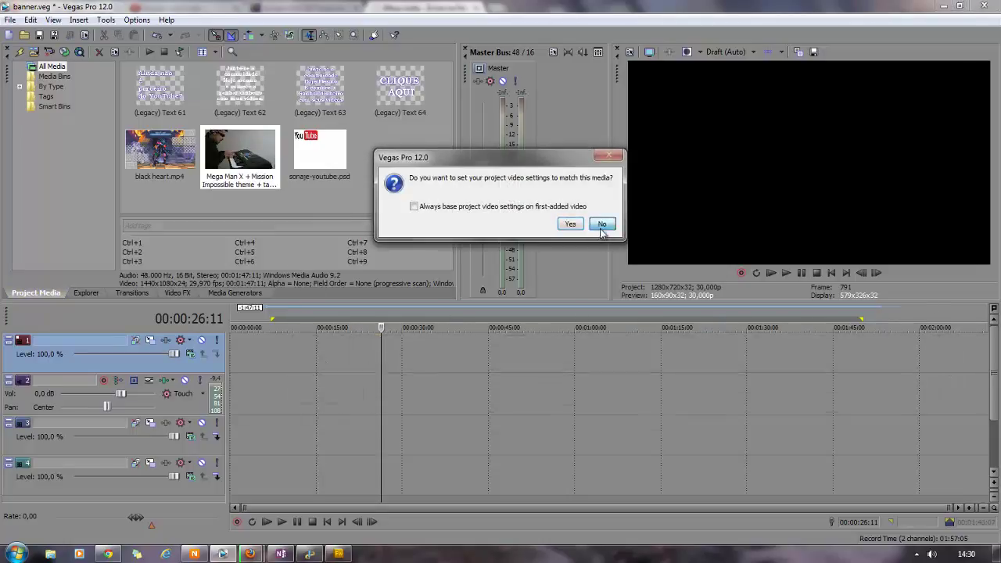
pyautogui.click(602, 225)
pyautogui.click(305, 325)
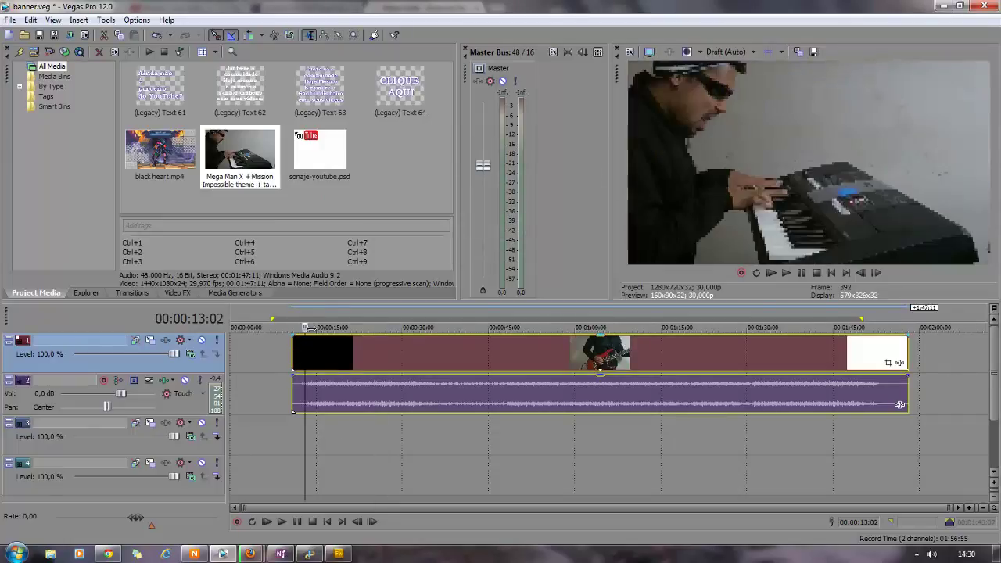
pyautogui.press('space')
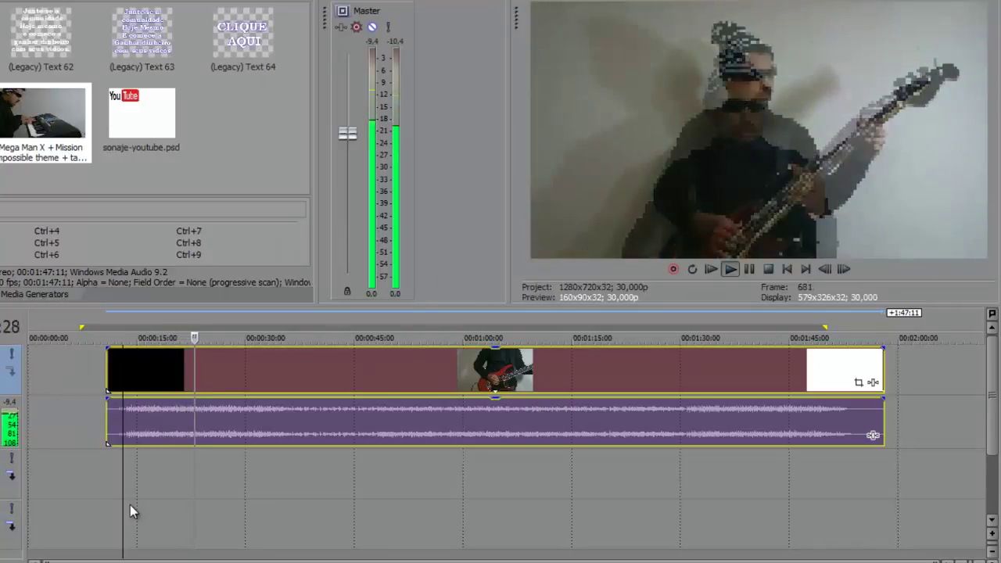
pyautogui.press('space')
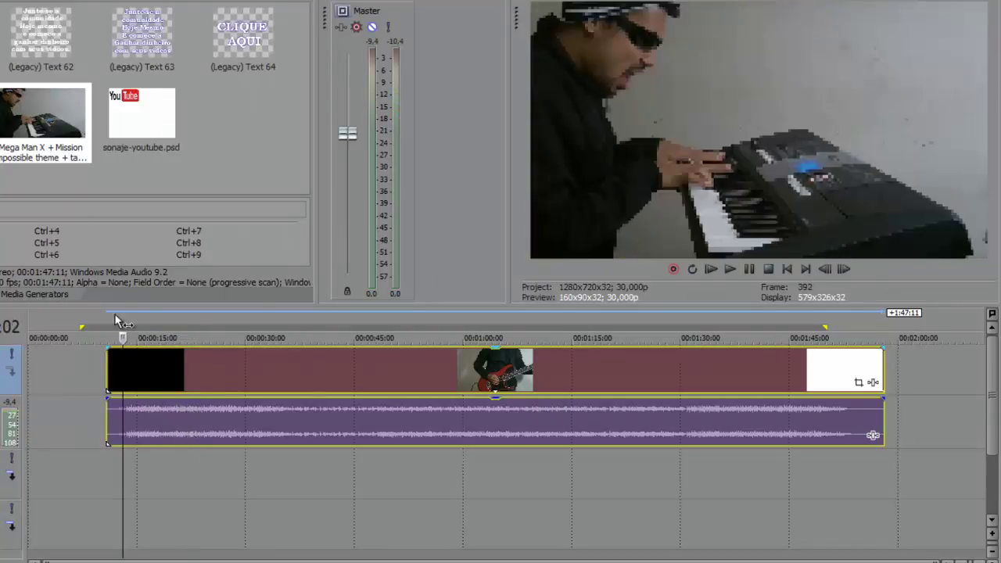
# Set the timeline loop region to span the whole Mega Man X clip from its start to its end.
pyautogui.moveTo(107, 323); pyautogui.dragTo(786, 323)
pyautogui.moveTo(694, 337); pyautogui.dragTo(527, 332)
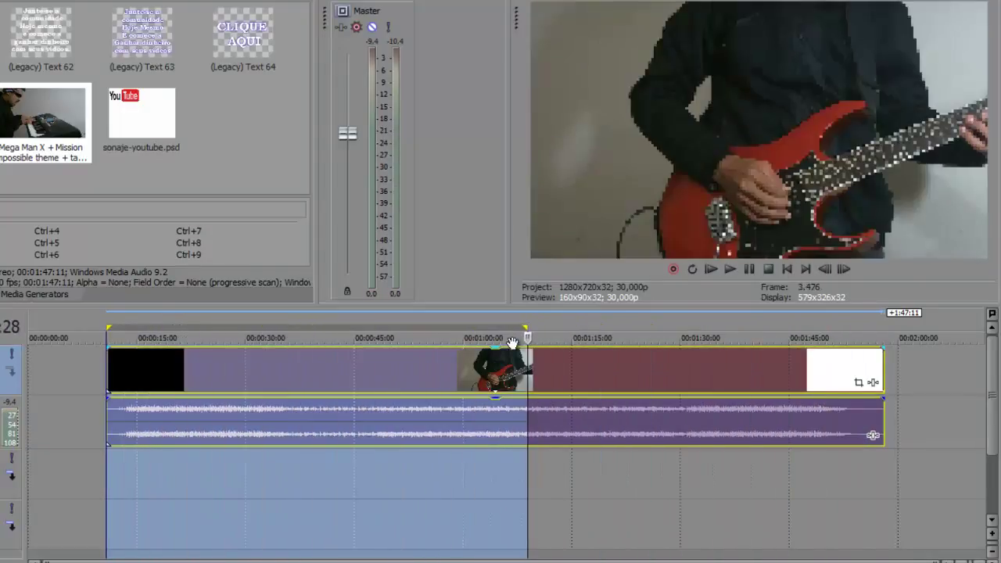
pyautogui.moveTo(108, 323)
pyautogui.mouseDown()
pyautogui.moveTo(340, 338)
pyautogui.moveTo(304, 329)
pyautogui.moveTo(102, 336)
pyautogui.moveTo(113, 338)
pyautogui.mouseUp()
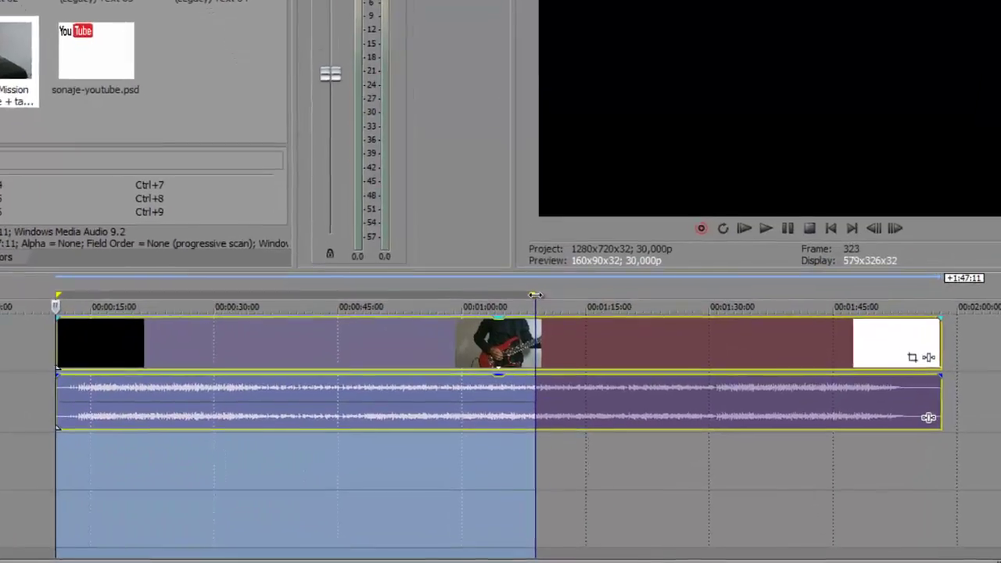
pyautogui.moveTo(527, 328); pyautogui.dragTo(873, 317)
pyautogui.moveTo(983, 247); pyautogui.dragTo(998, 250)
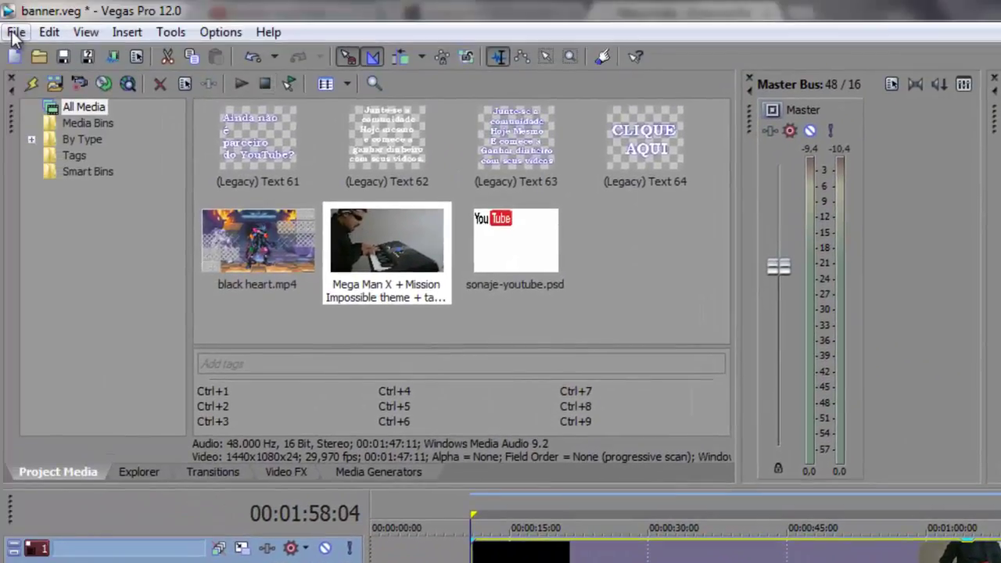
# Start rendering the project as Windows Media Audio V11 with the 128 Kbps CD-Quality Audio, 24 Bit, Stereo template.
pyautogui.click(16, 32)
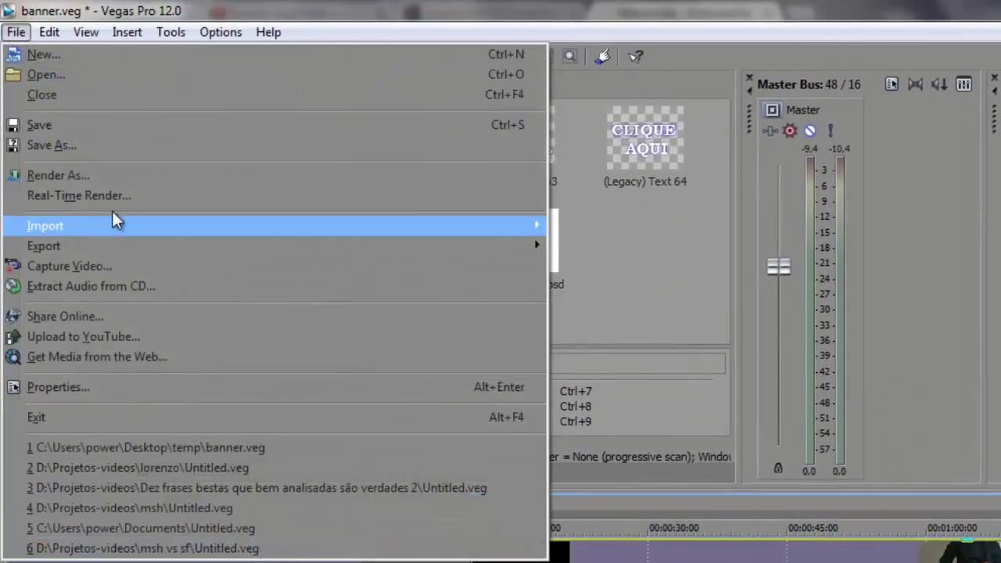
pyautogui.click(157, 177)
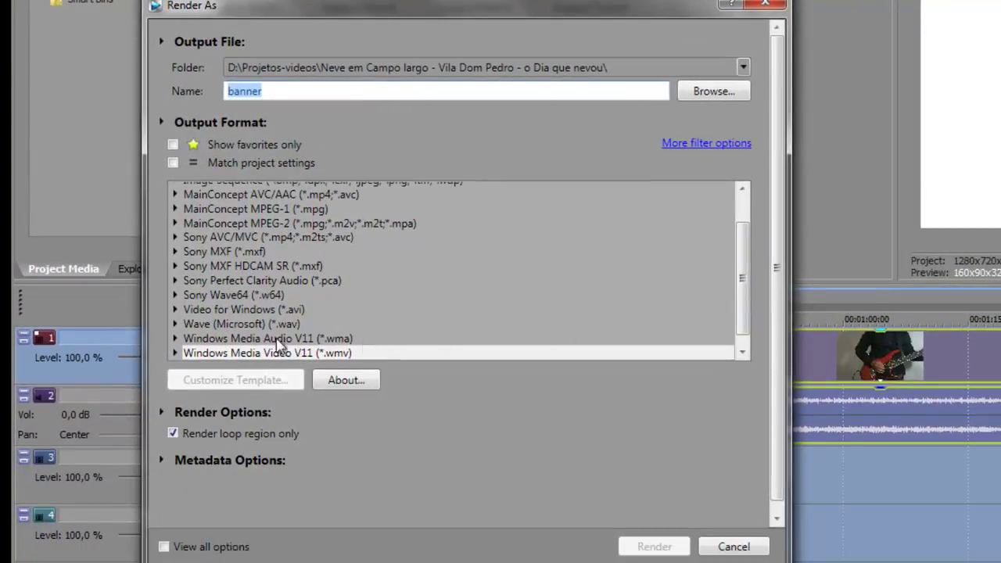
pyautogui.click(175, 339)
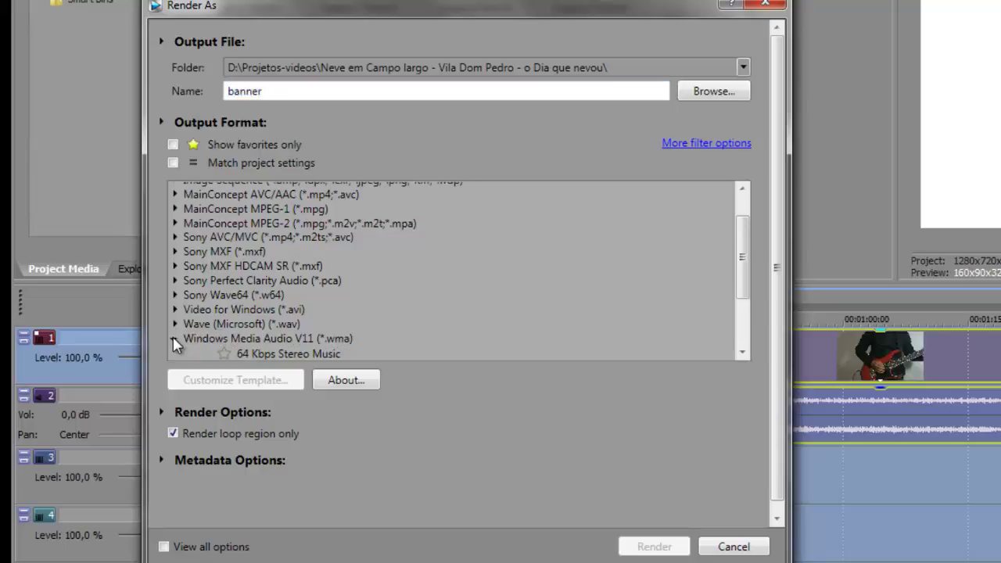
pyautogui.moveTo(742, 273); pyautogui.dragTo(715, 329)
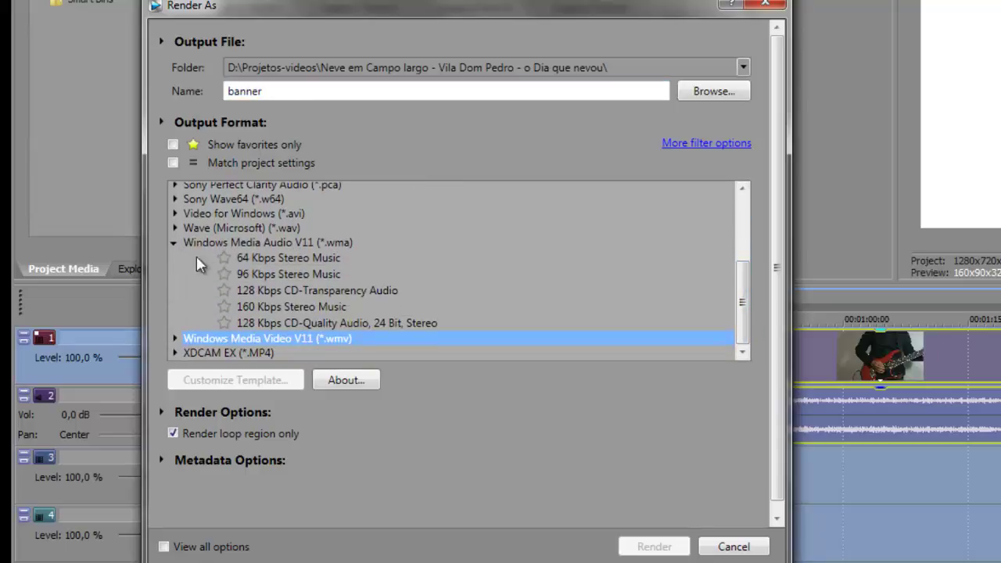
pyautogui.click(293, 323)
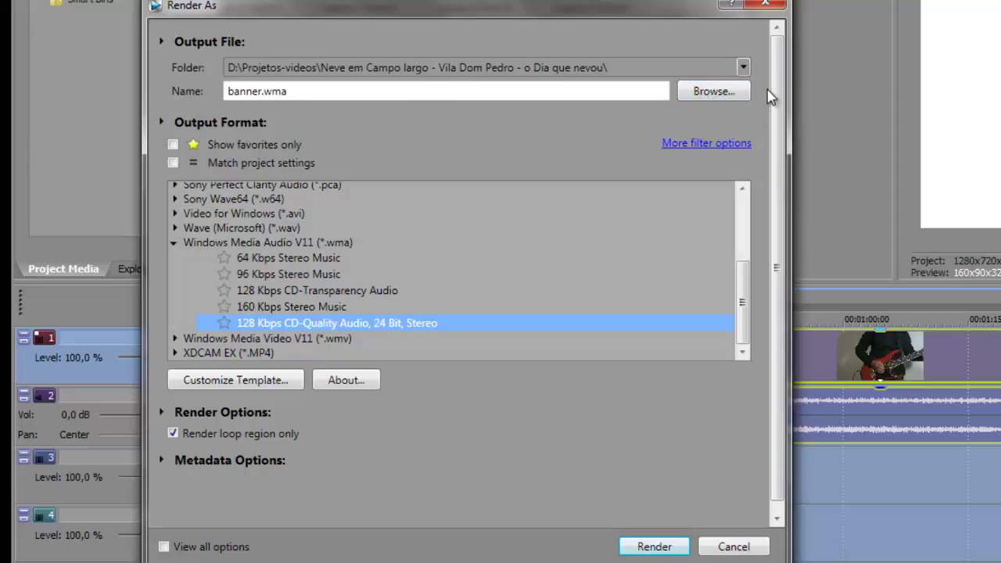
# Create a folder named "mega man intro audio" inside Projetos-videos and open it as the render destination.
pyautogui.click(710, 92)
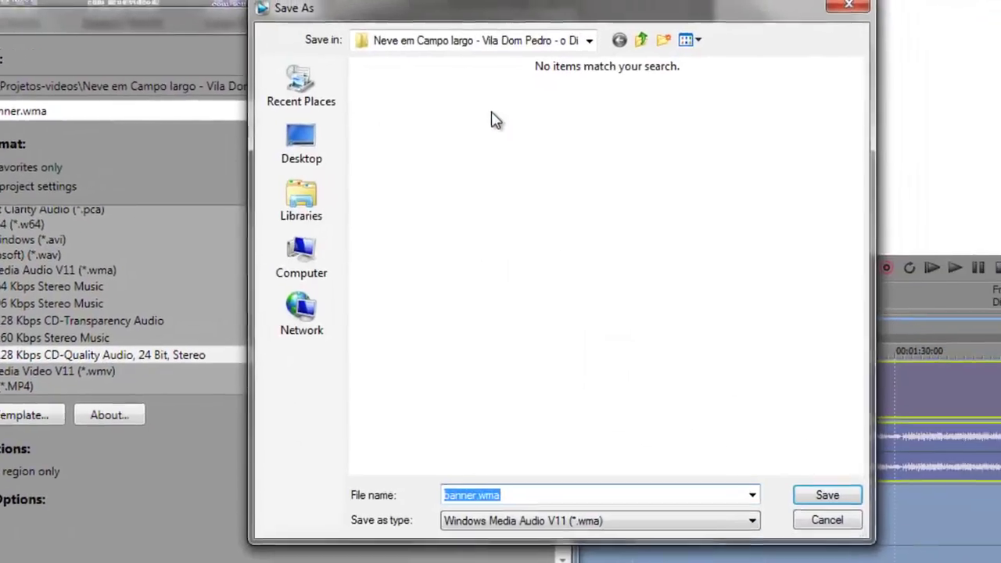
pyautogui.click(641, 41)
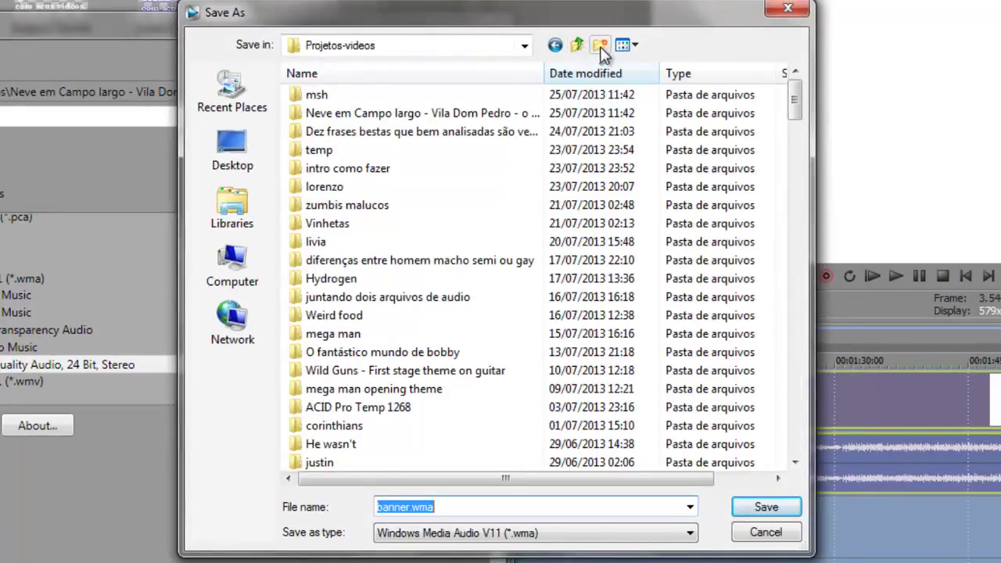
pyautogui.click(600, 46)
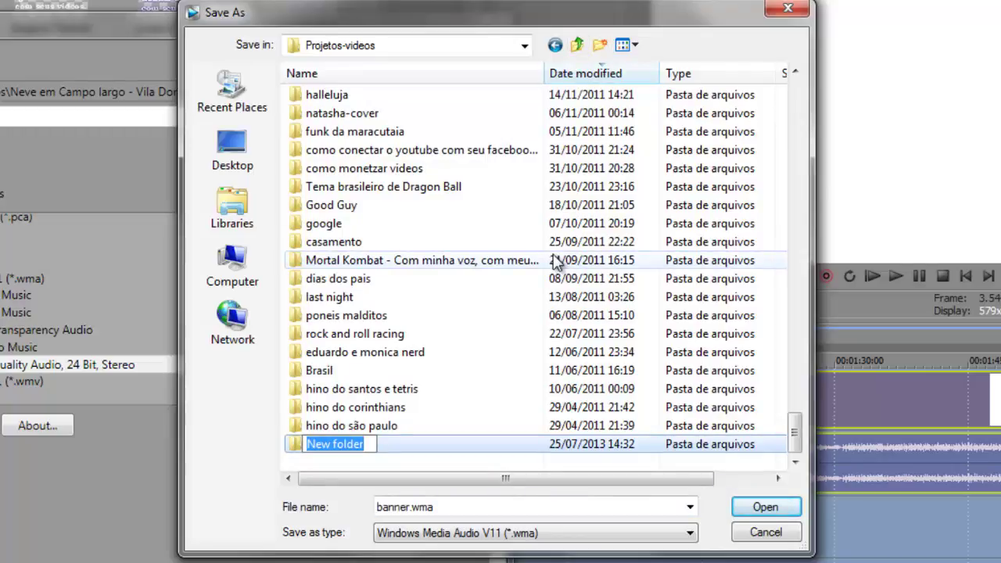
pyautogui.write('mega mn')
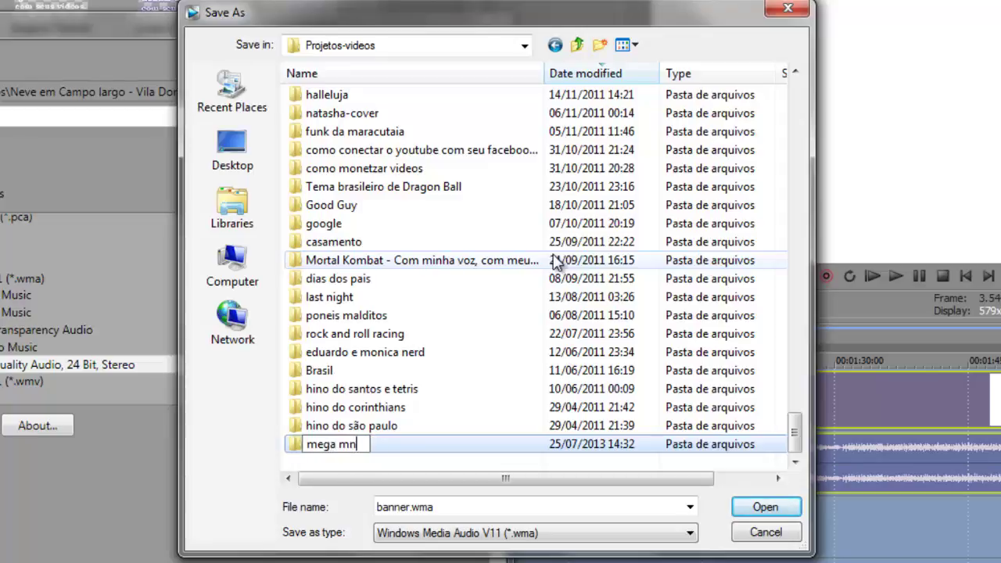
pyautogui.write('an intro audio')
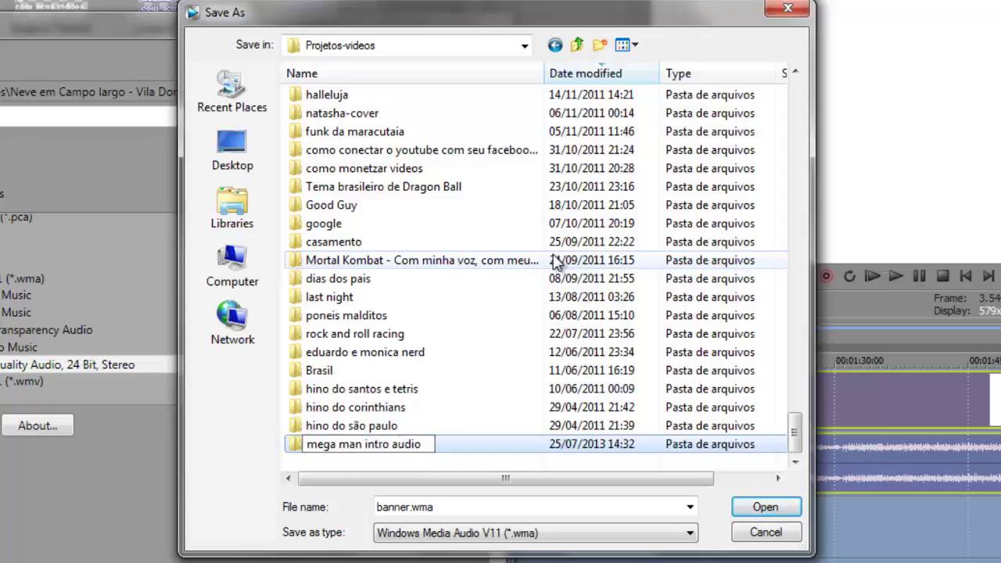
pyautogui.press('Return')
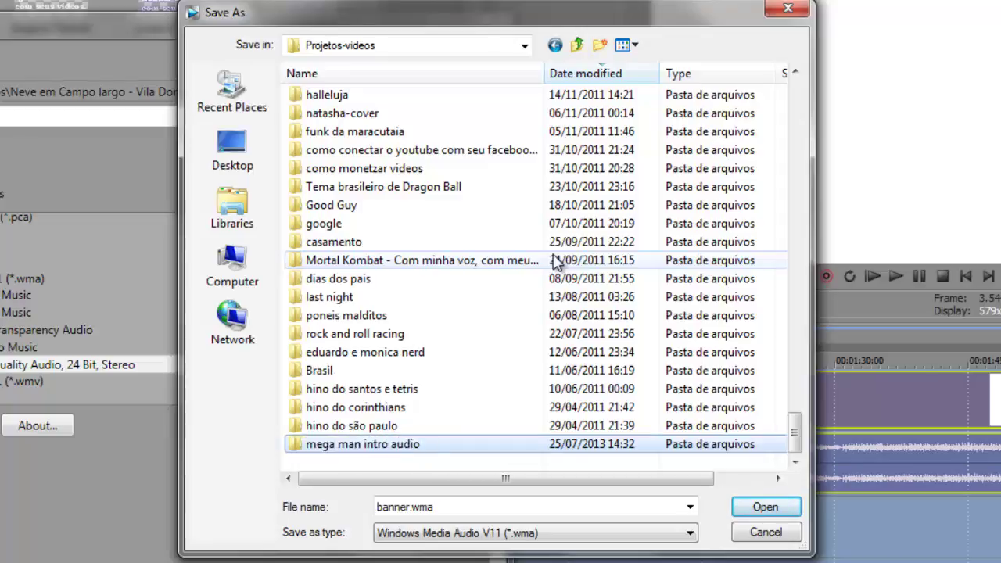
pyautogui.press('Return')
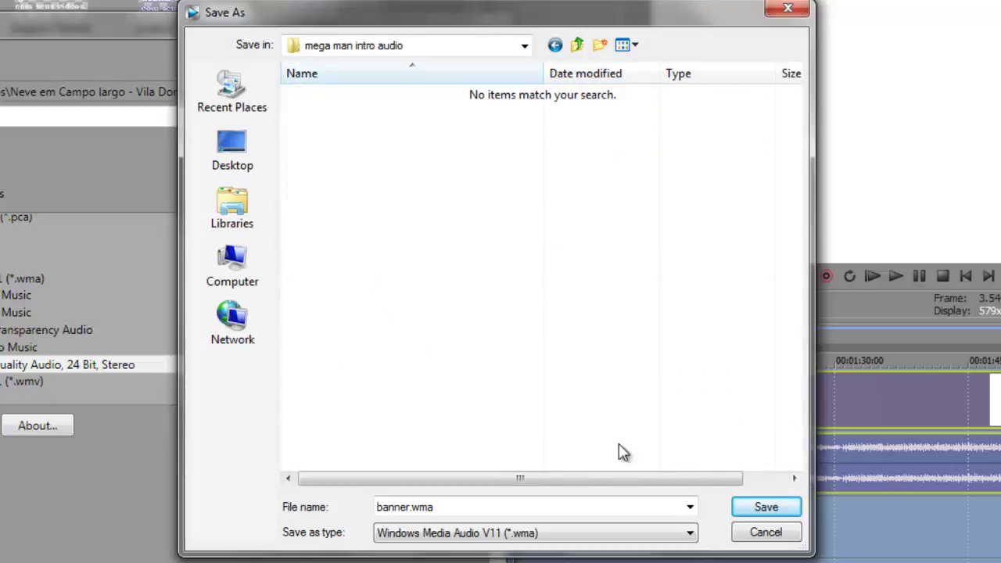
# Name the output file "mega man intro audio" and render the loop region to it.
pyautogui.doubleClick(457, 508)
pyautogui.write('mega man intro audio')
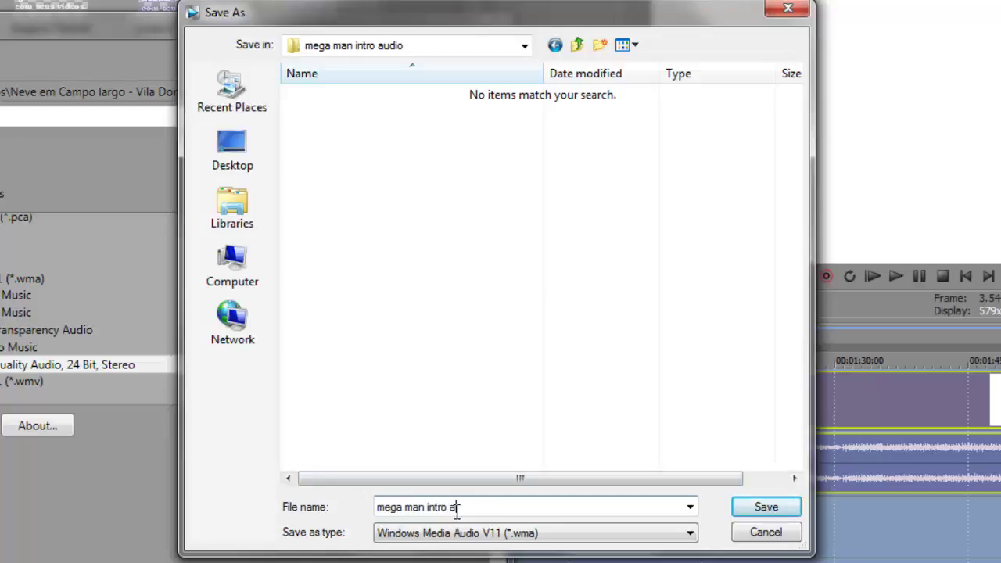
pyautogui.click(767, 512)
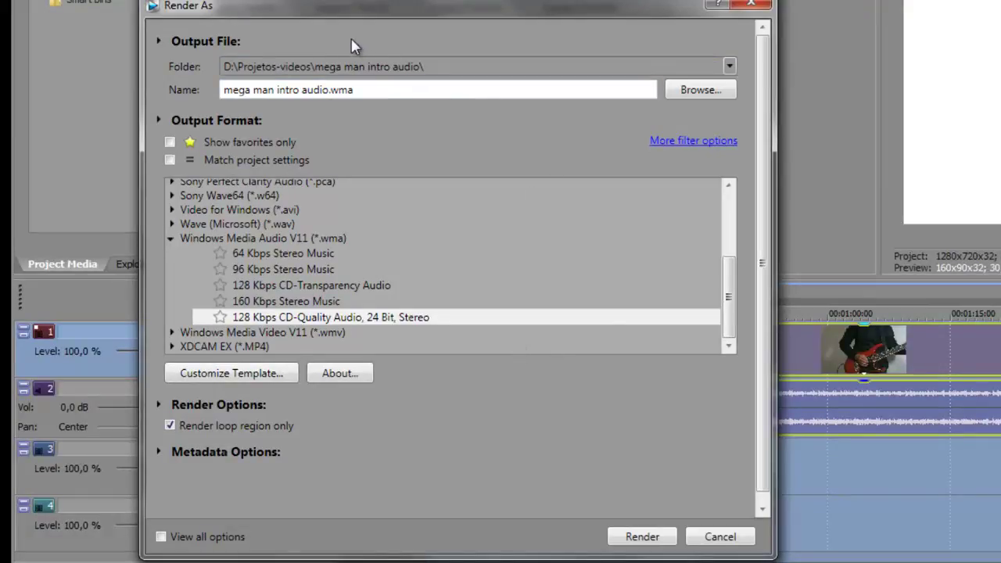
pyautogui.moveTo(357, 13); pyautogui.dragTo(370, 4)
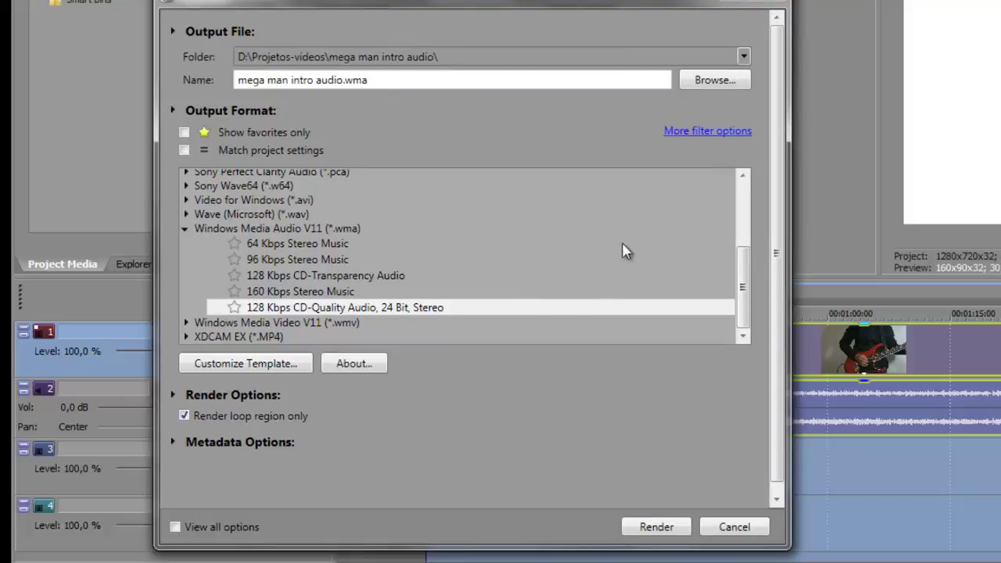
pyautogui.click(657, 527)
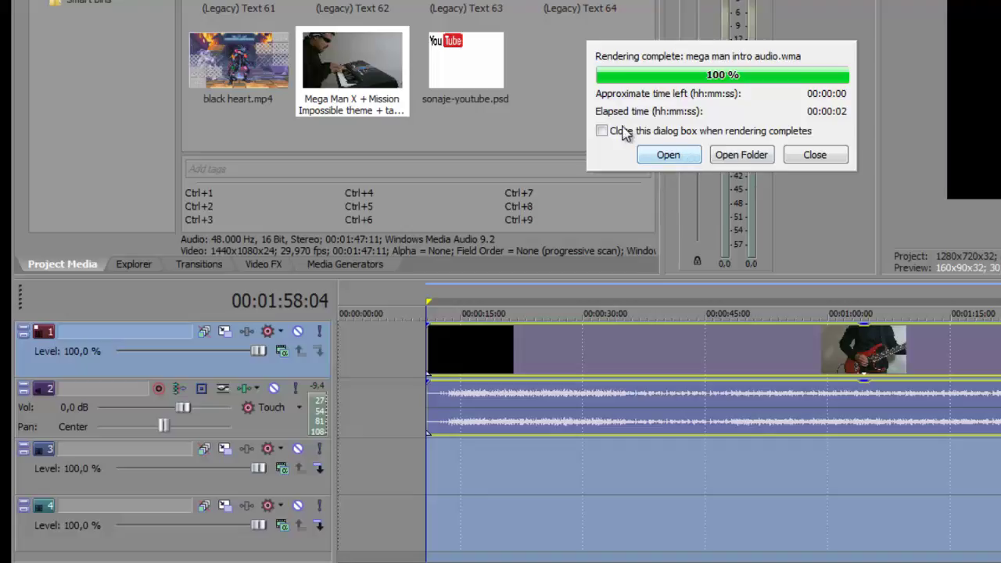
# Open the render's output folder, widen the name column and select the mega man intro audio.wma file.
pyautogui.click(741, 155)
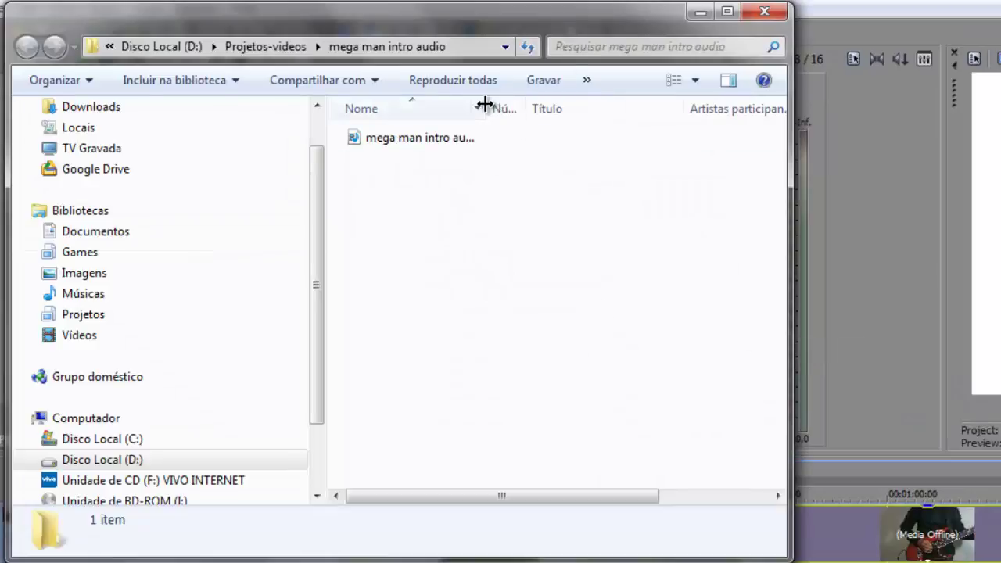
pyautogui.moveTo(484, 104); pyautogui.dragTo(674, 104)
pyautogui.click(437, 140)
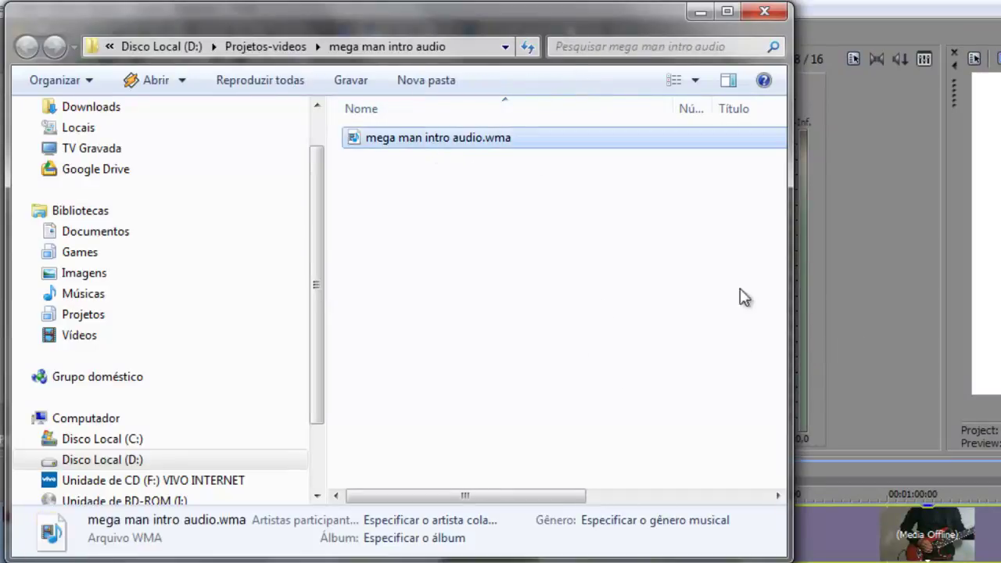
pyautogui.moveTo(481, 22); pyautogui.dragTo(830, 147)
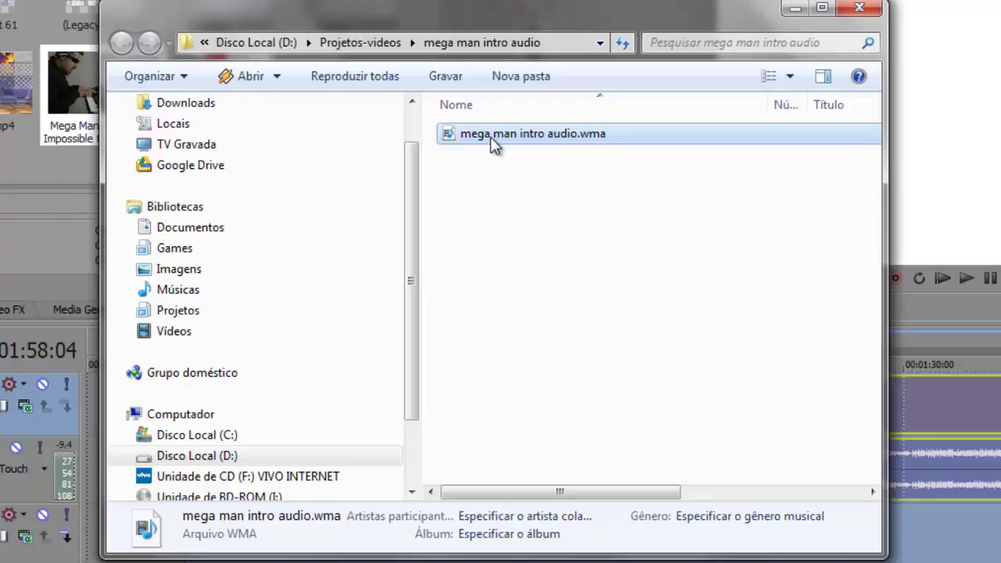
# Play mega man intro audio.wma in Winamp, adjust the playback volume, and bring the folder window back to the front.
pyautogui.doubleClick(490, 137)
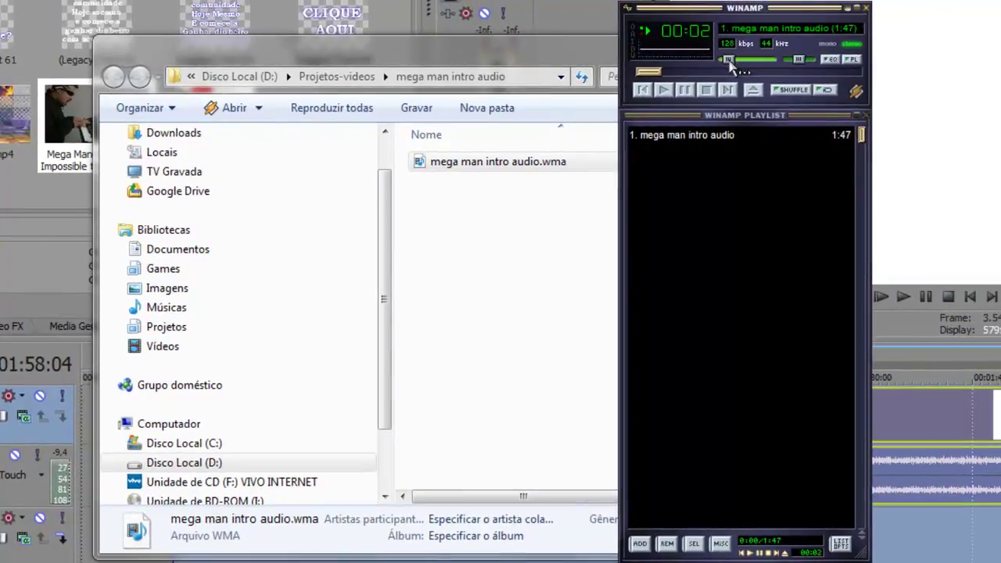
pyautogui.click(772, 31)
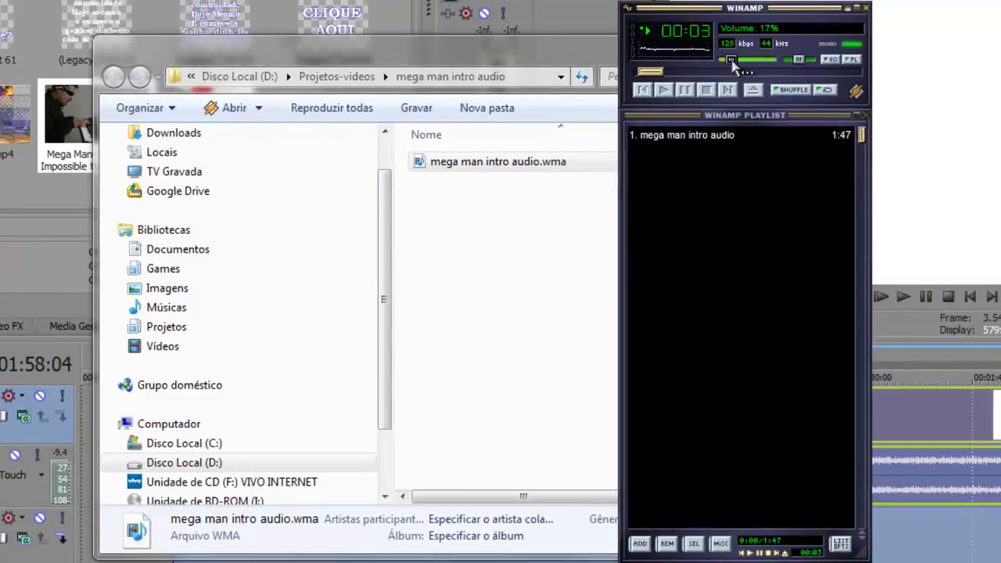
pyautogui.moveTo(731, 60); pyautogui.dragTo(748, 63)
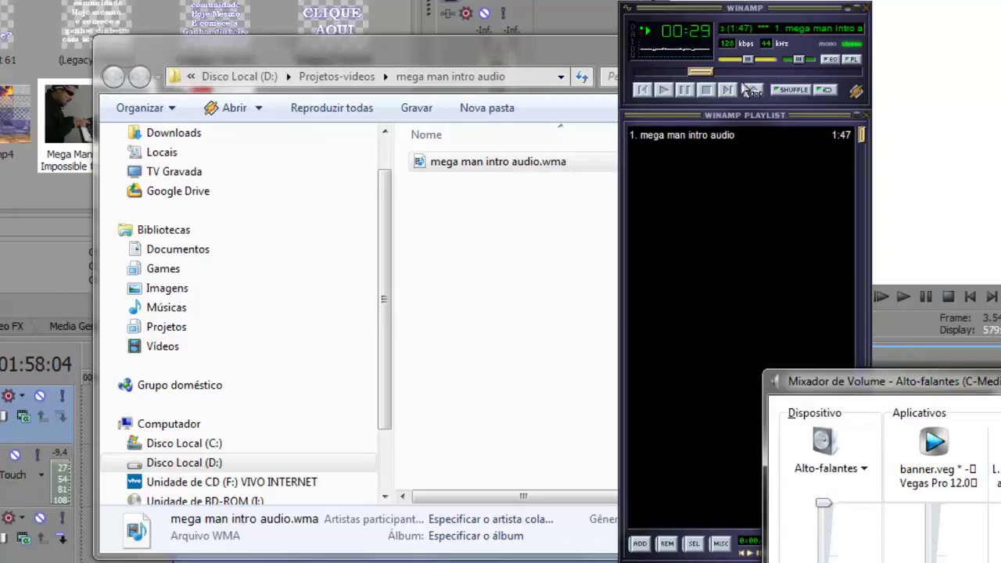
pyautogui.moveTo(770, 61); pyautogui.dragTo(810, 69)
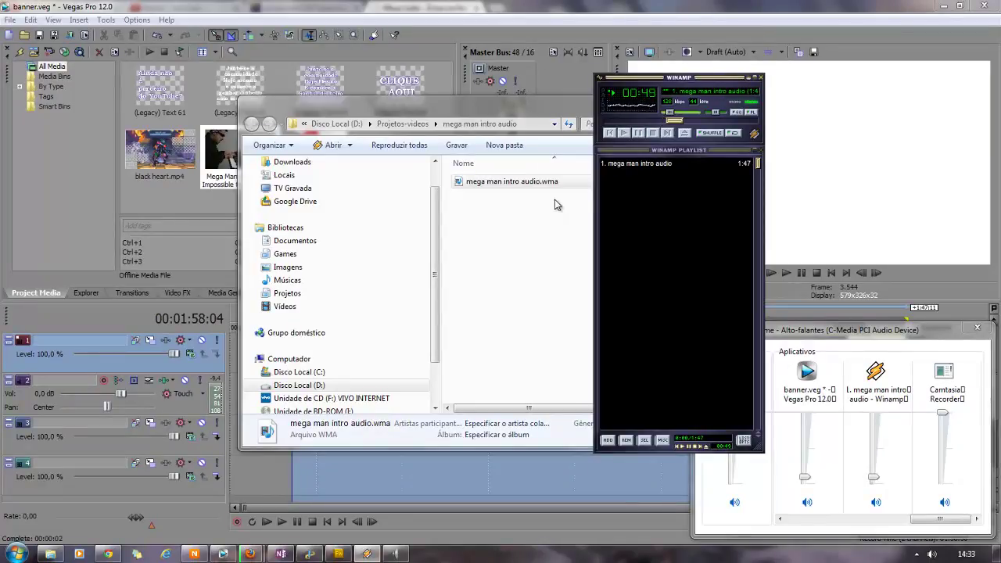
pyautogui.click(404, 98)
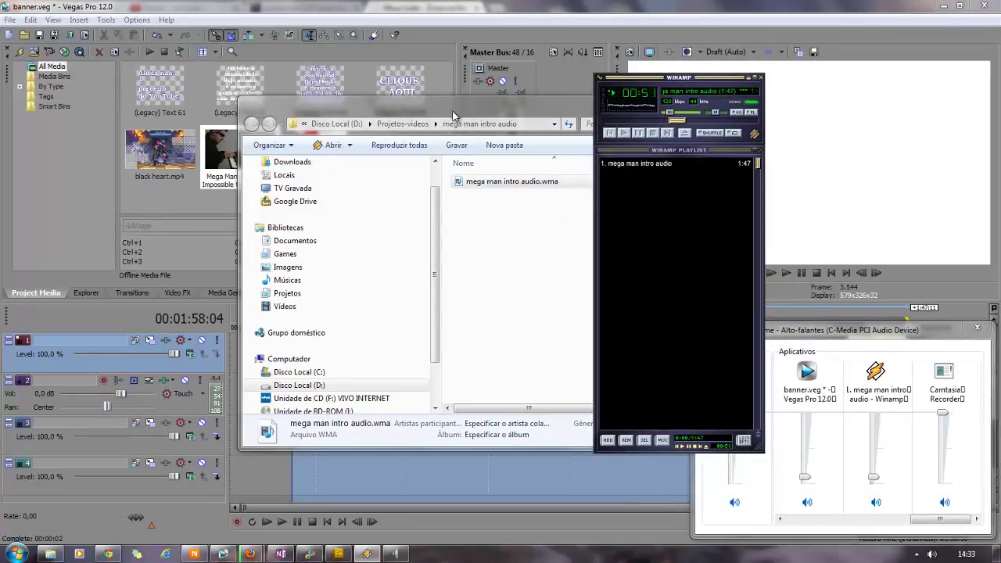
pyautogui.moveTo(403, 99); pyautogui.dragTo(421, 94)
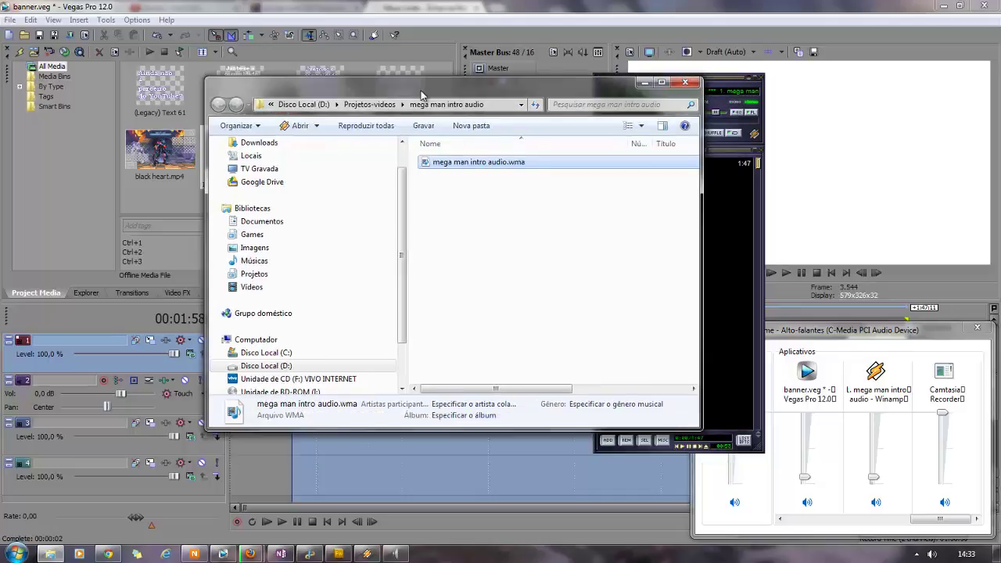